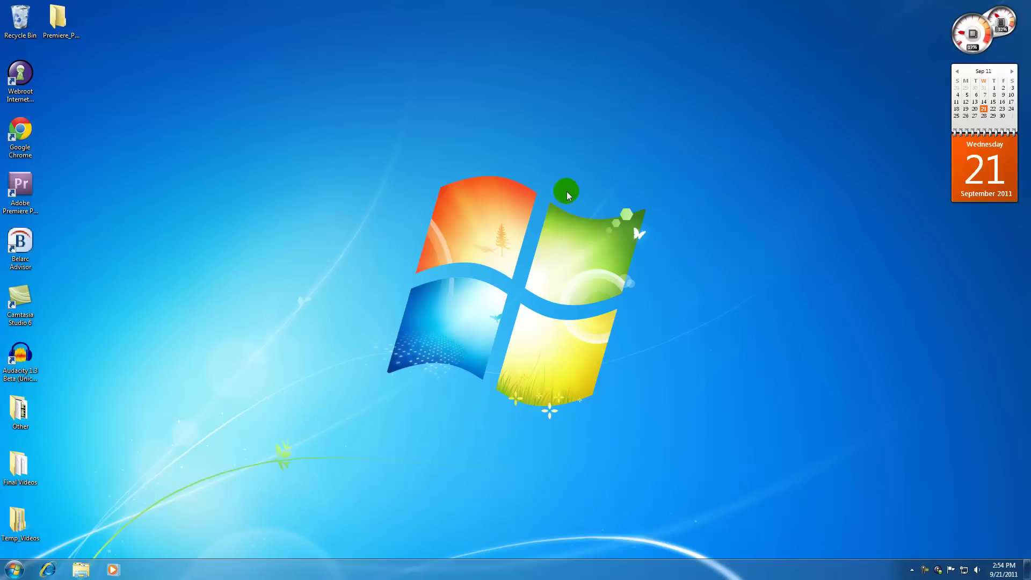
Step: Rearrange the on-screen windows, then open and dismiss the Windows Start menu
mouse_move(323, 115)
left_mouse_down()
mouse_move(622, 476)
mouse_move(755, 485)
mouse_move(311, 106)
left_mouse_up()
left_click_drag(302, 143, 787, 494)
left_click_drag(787, 495, 318, 98)
left_click(22, 570)
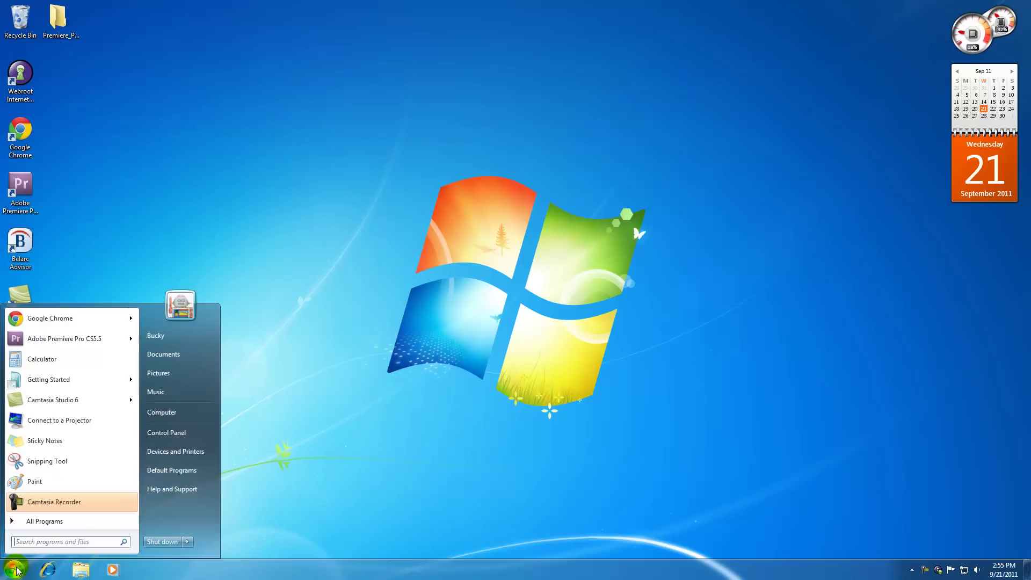
left_click(318, 517)
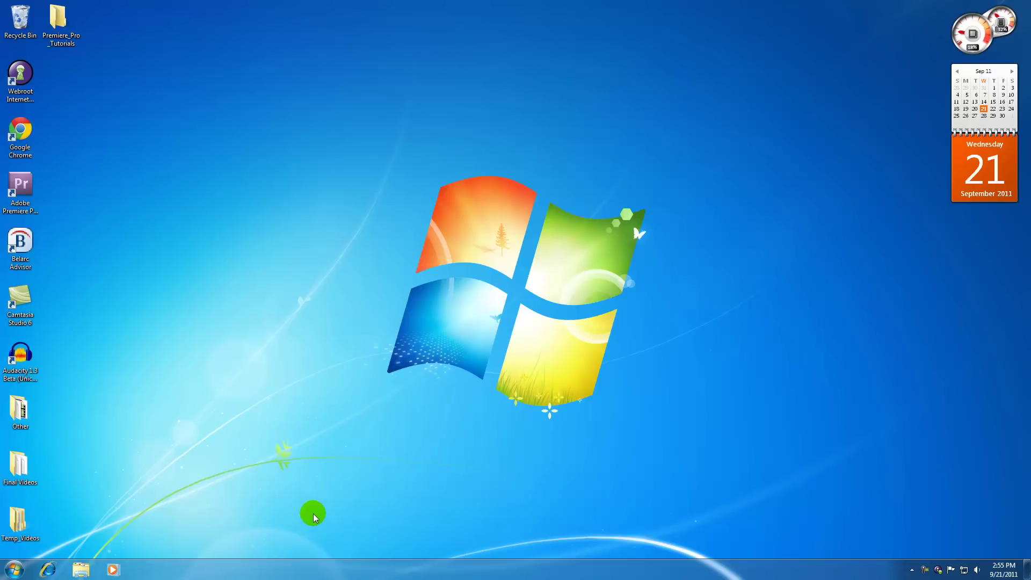
Step: Send Adobe Premiere Pro CS5.5 from All Programs > Adobe Production Premium CS5.5 to the desktop as a shortcut
left_click(14, 570)
left_click(36, 522)
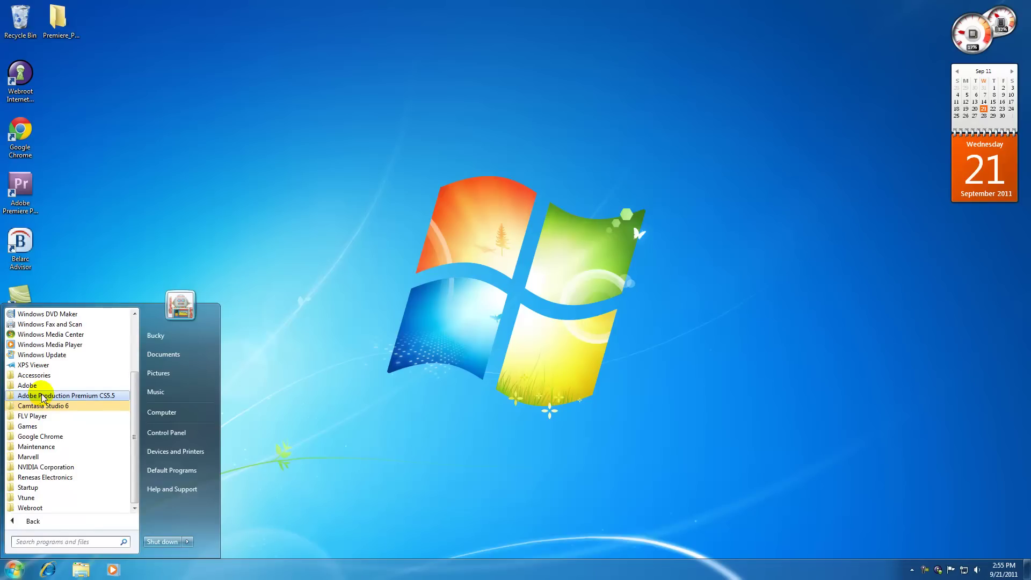
left_click(12, 399)
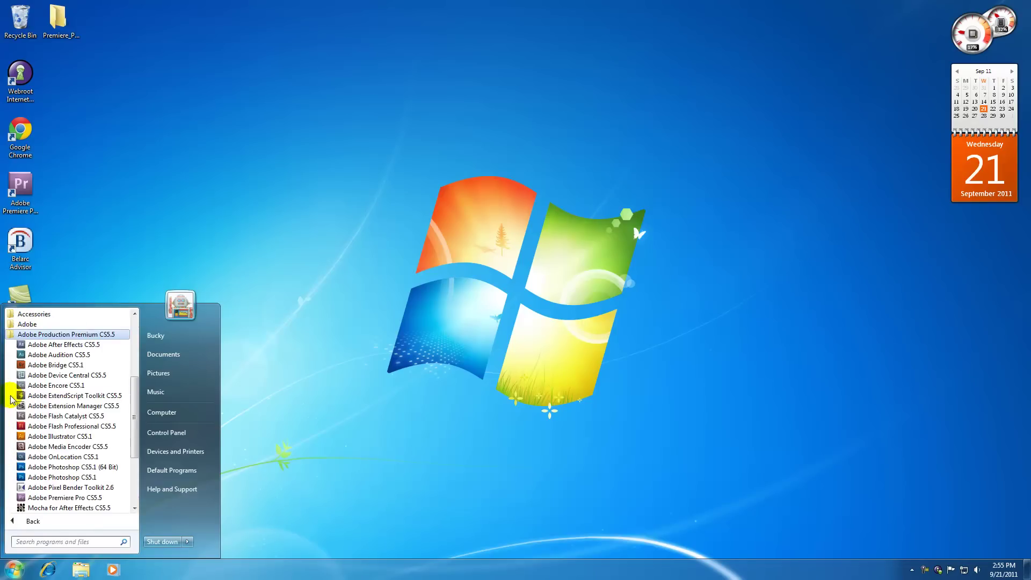
right_click(68, 501)
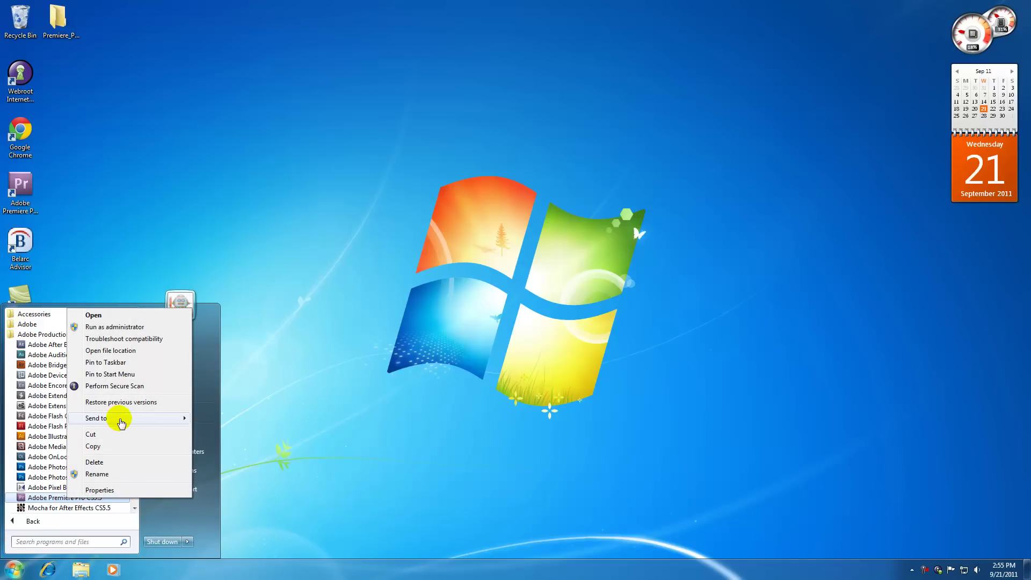
mouse_move(116, 418)
left_click(238, 432)
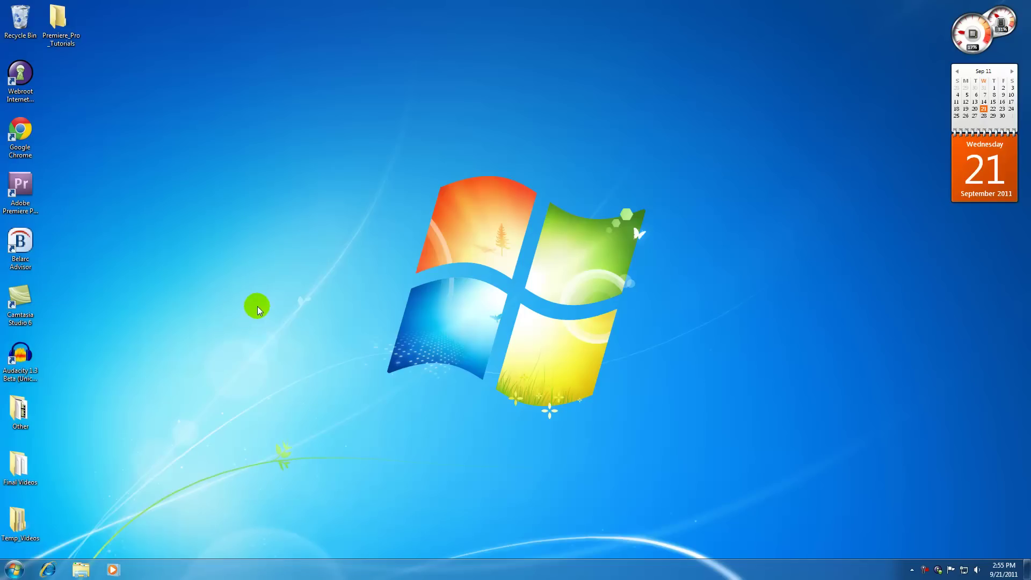
Step: Launch Premiere Pro from its desktop shortcut and wait for the Welcome screen
double_click(22, 188)
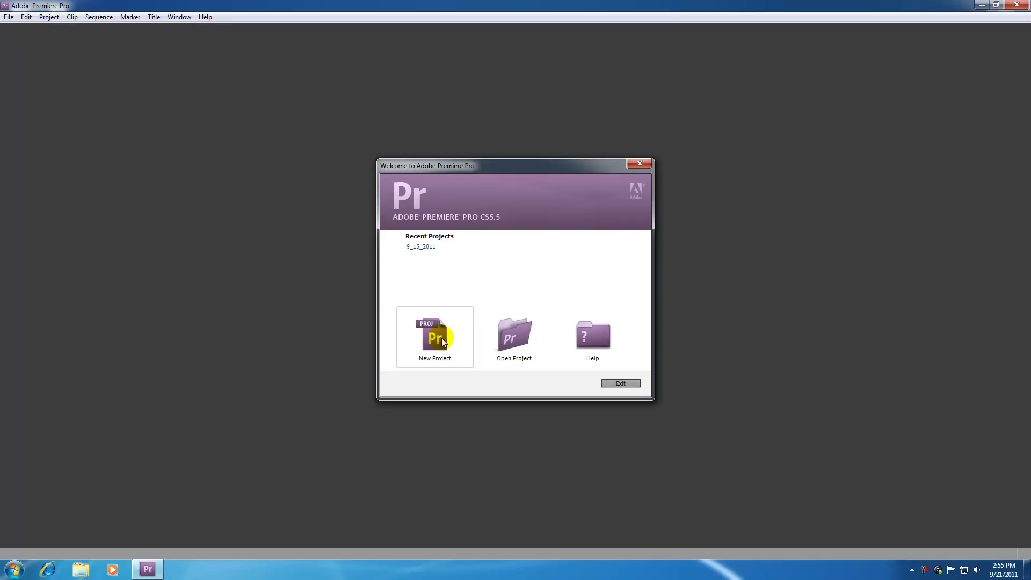
Step: Start a New Project, compare its General and Scratch Disks settings, and keep Timecode display format
left_click(435, 342)
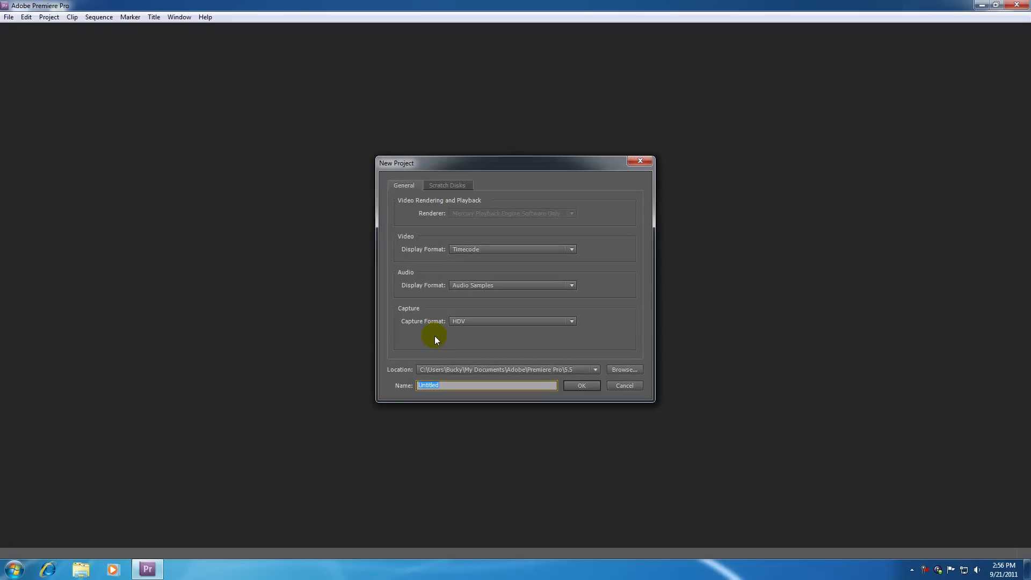
left_click(443, 185)
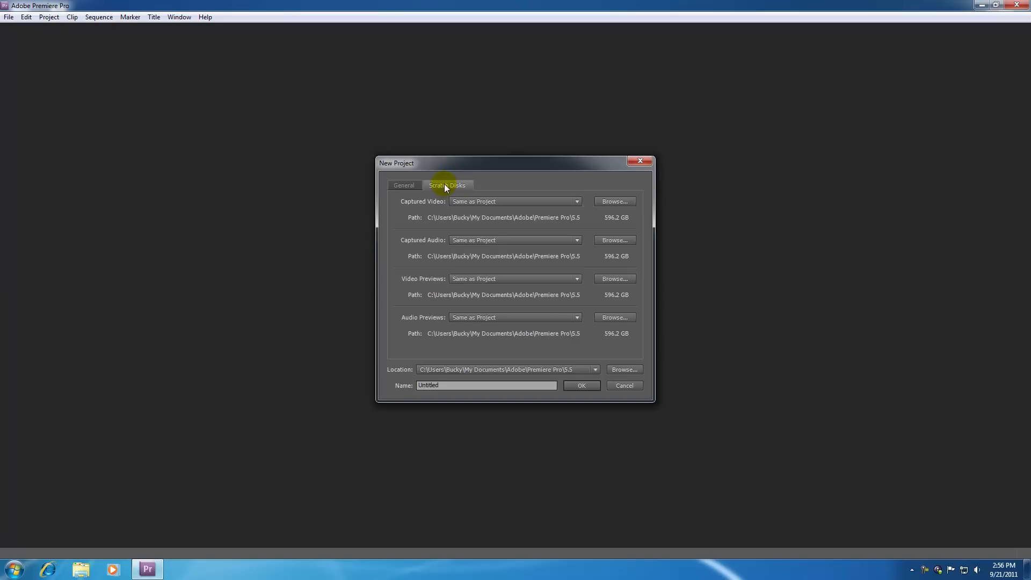
left_click(407, 185)
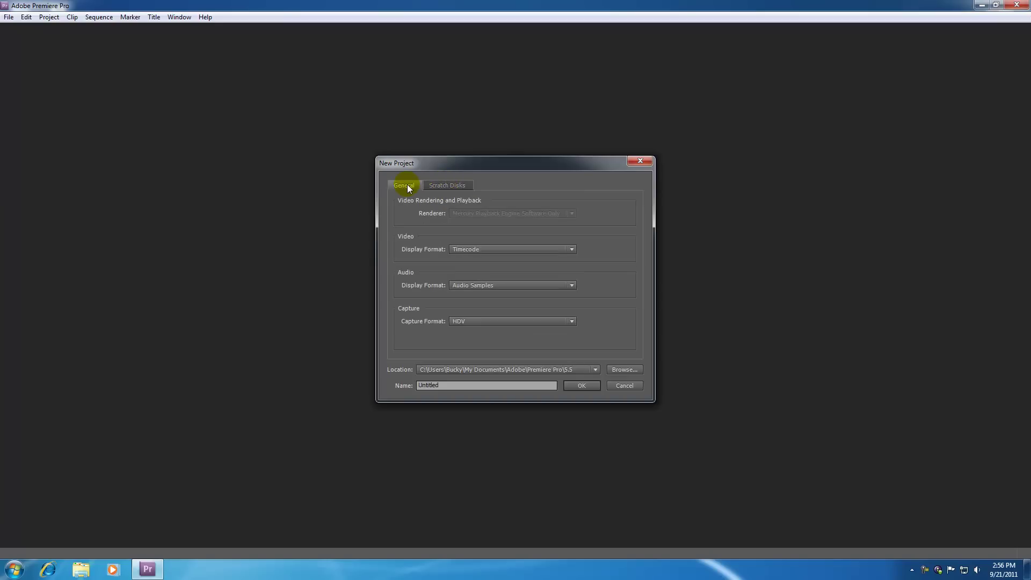
left_click(447, 186)
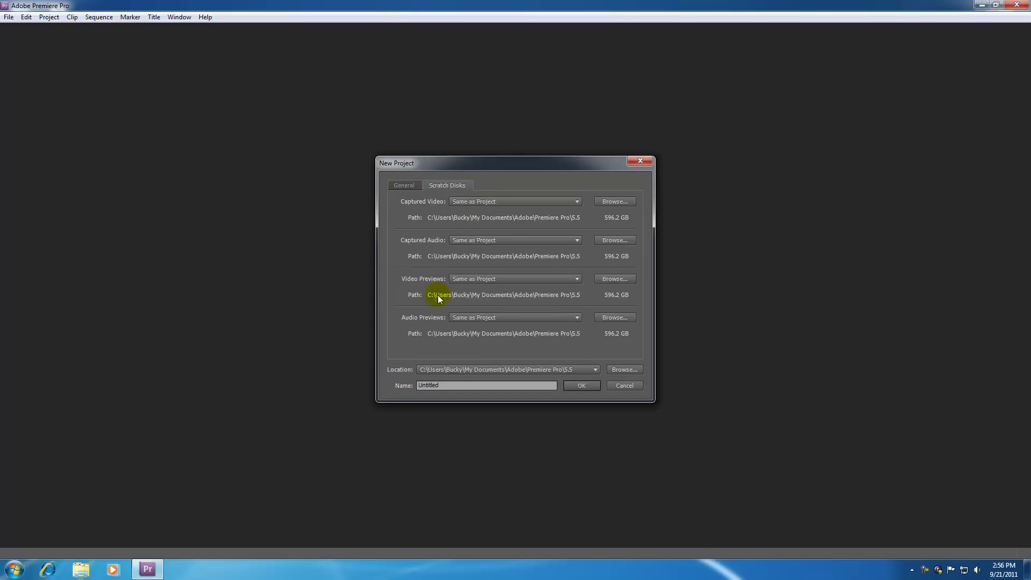
left_click(410, 185)
left_click(447, 186)
left_click(401, 185)
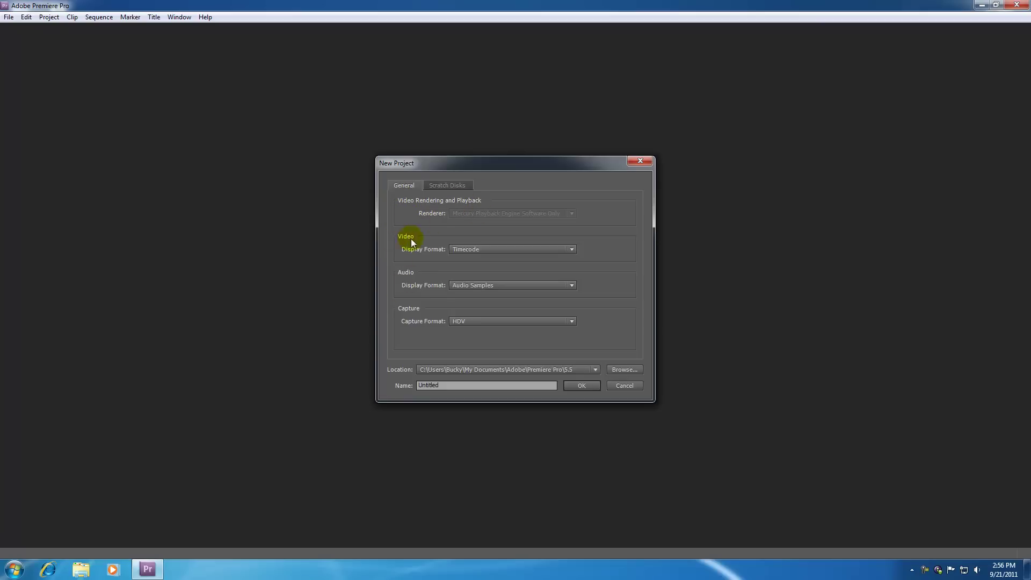
left_click(573, 250)
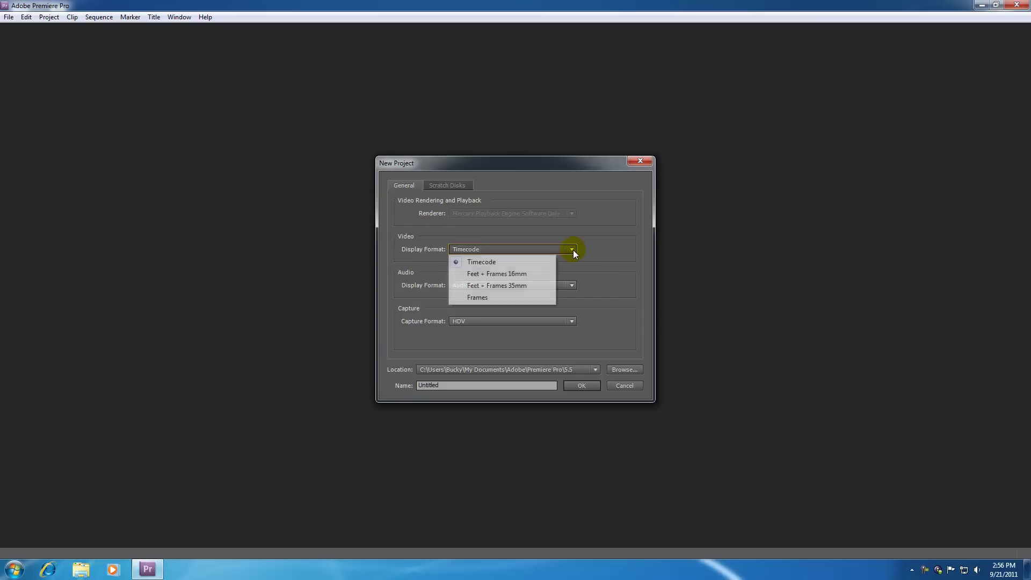
left_click(574, 250)
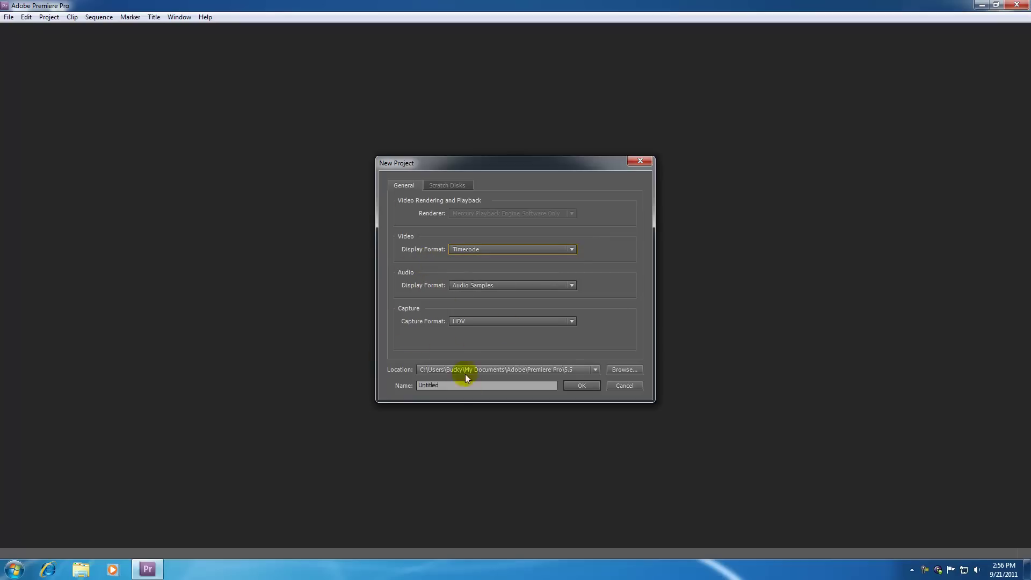
Step: Try the DV capture format, then set the project's Capture Format back to HDV
left_click(572, 321)
left_click(576, 338)
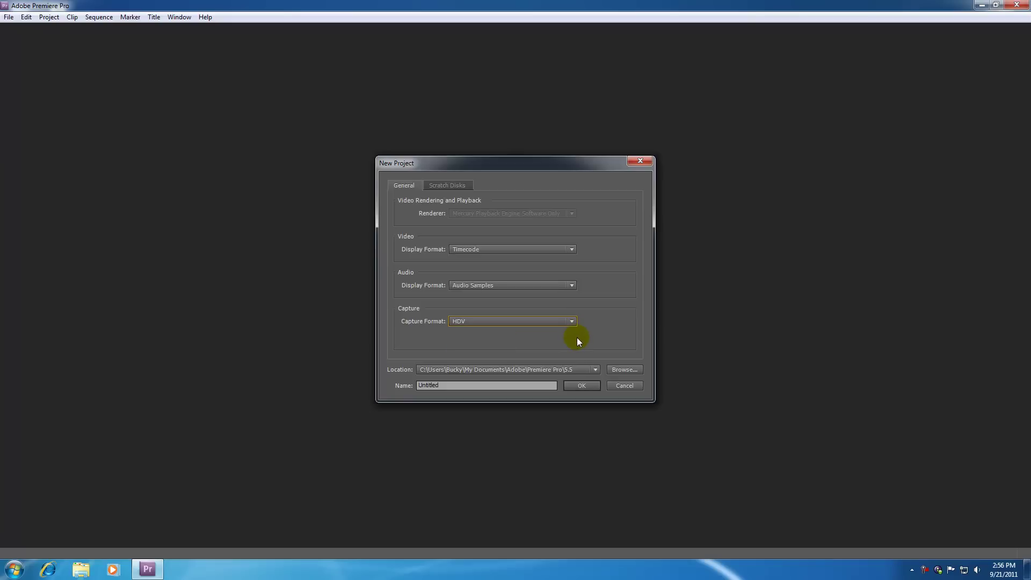
left_click(575, 321)
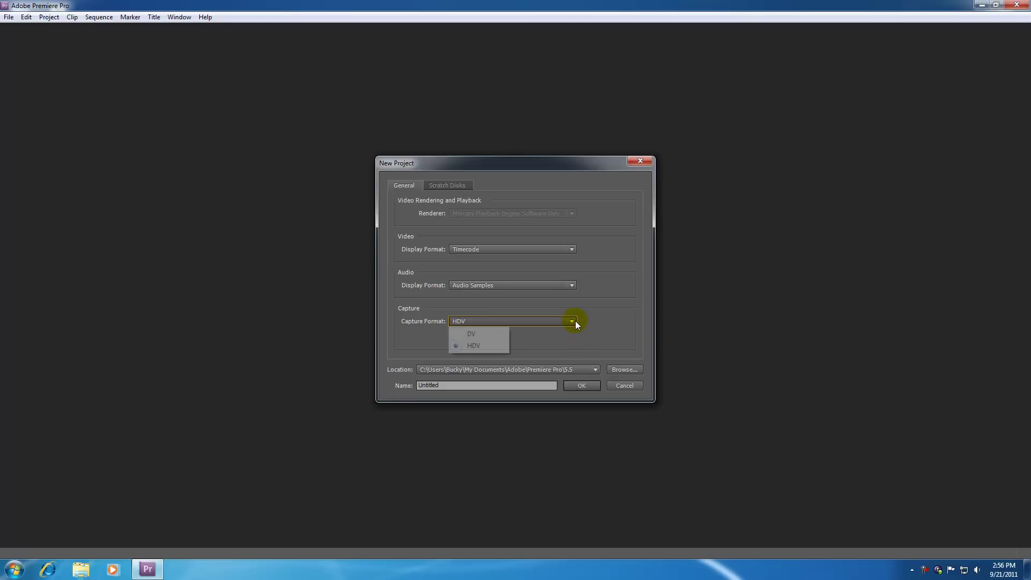
left_click(470, 331)
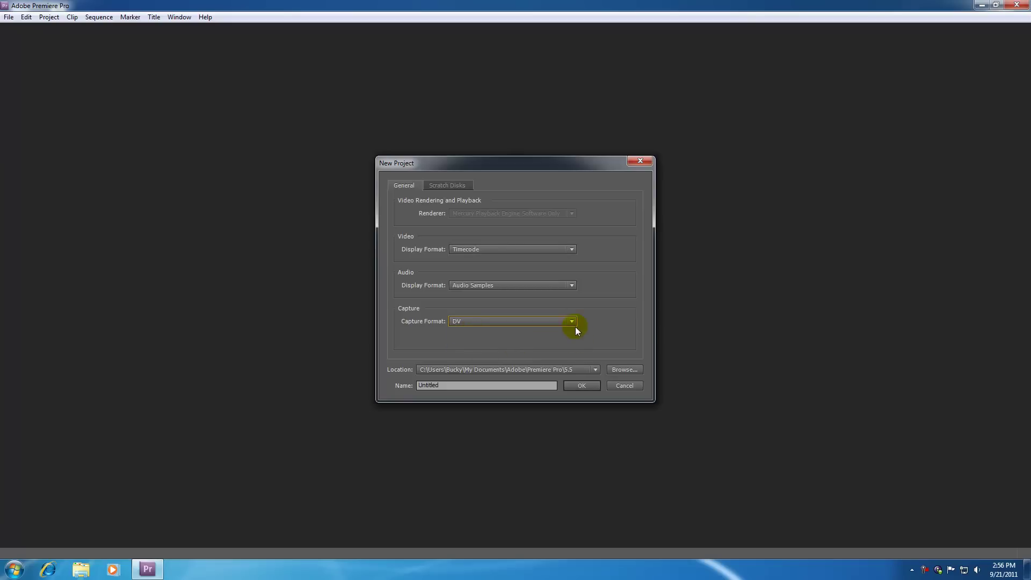
left_click(572, 322)
left_click(474, 346)
left_click(567, 321)
left_click(555, 340)
left_click(569, 321)
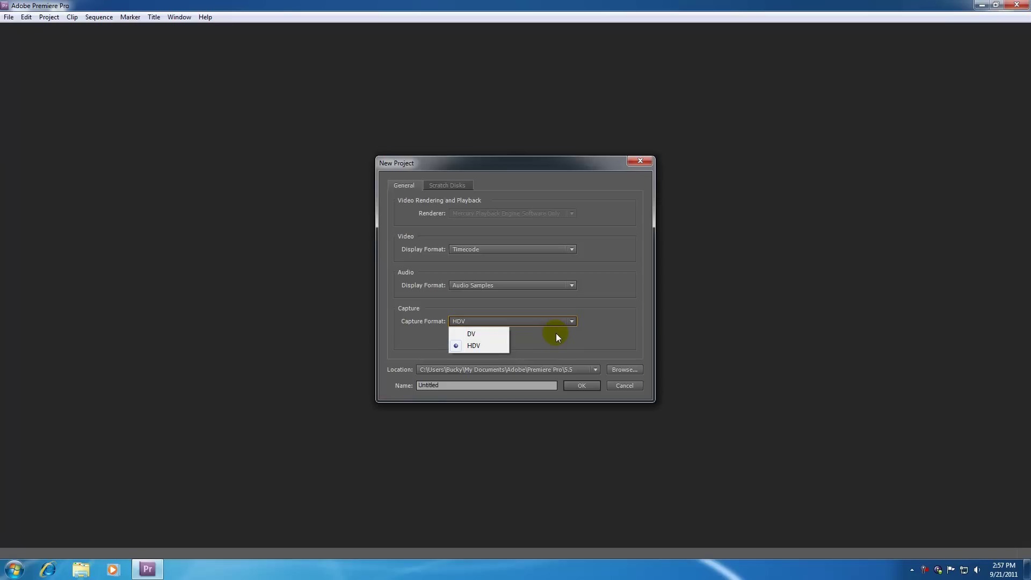
left_click(475, 346)
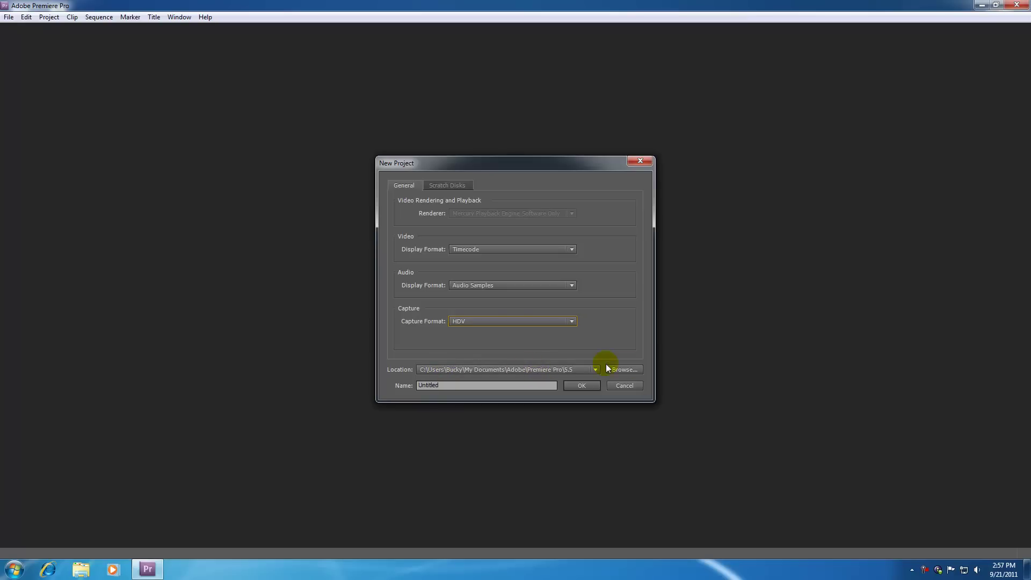
Step: Name the project 'YouTube' and confirm the New Project settings
left_click_drag(424, 385, 460, 385)
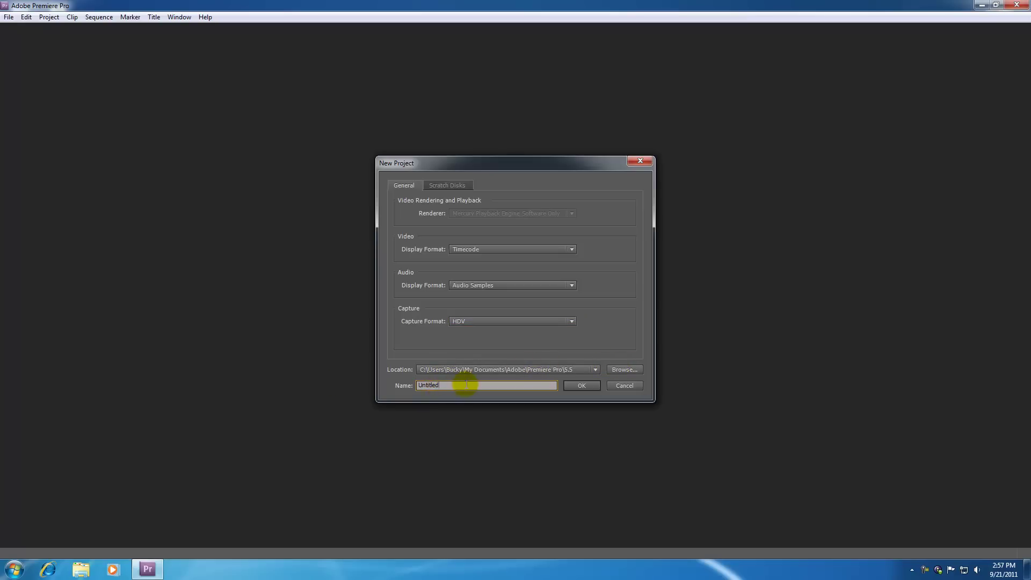
type("YouTube_tu")
key("BackSpace")
key("BackSpace")
key("BackSpace")
left_click(579, 384)
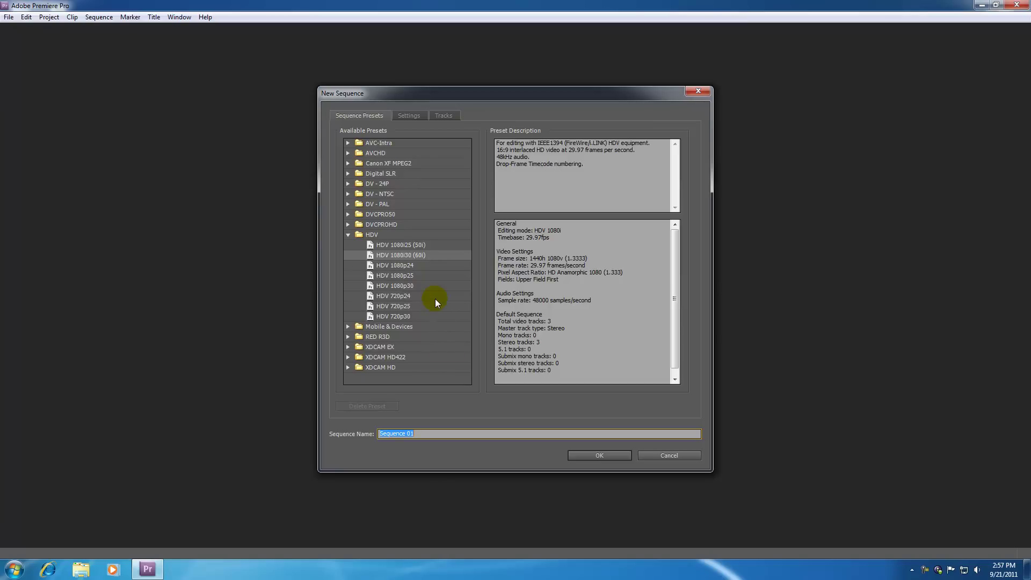
Step: Choose the HDV 1080i30 (60i) preset and view its detailed settings: HDV 1080i, 29.97 fps, 48000 Hz
left_click(348, 234)
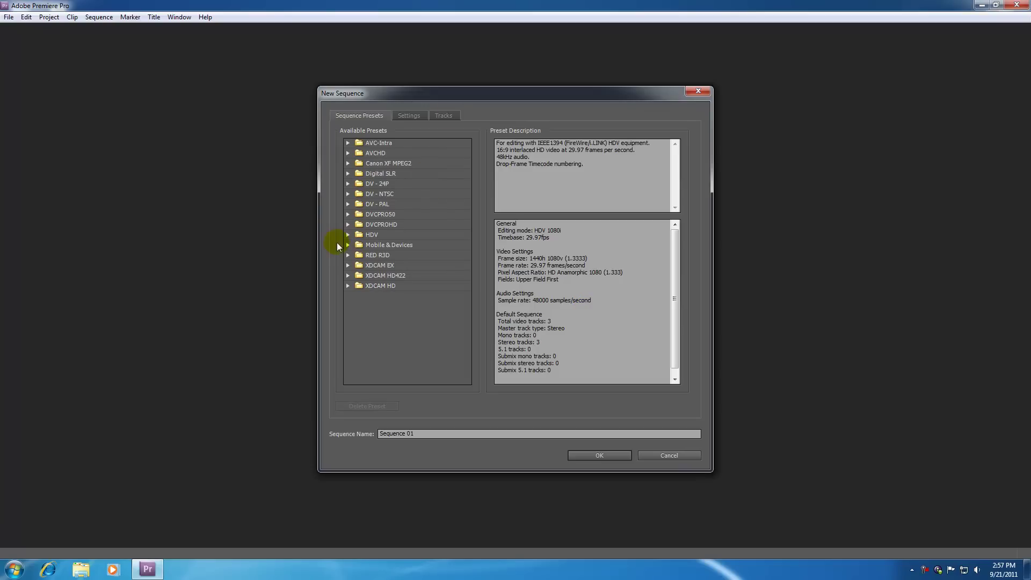
left_click(347, 236)
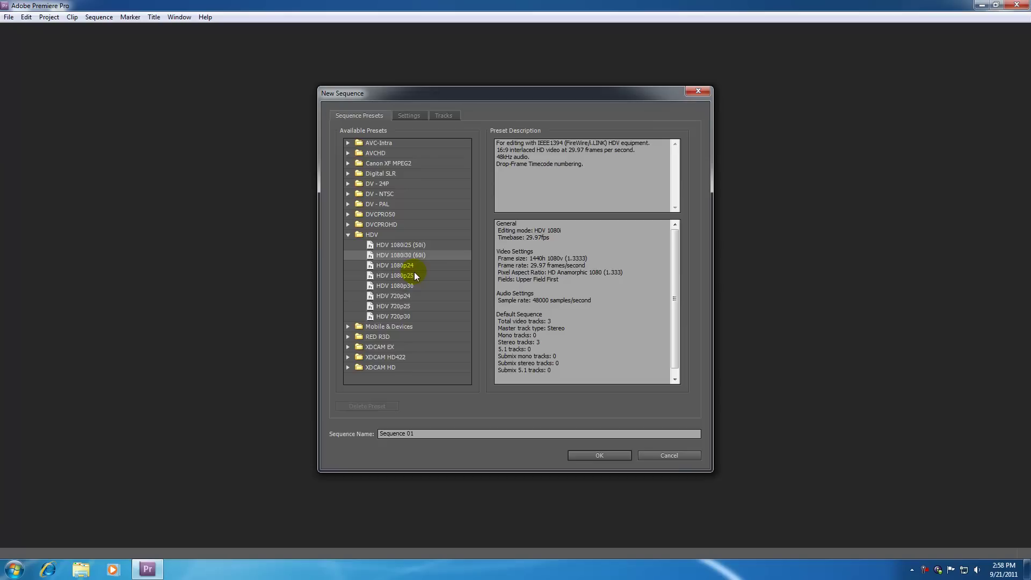
left_click(372, 264)
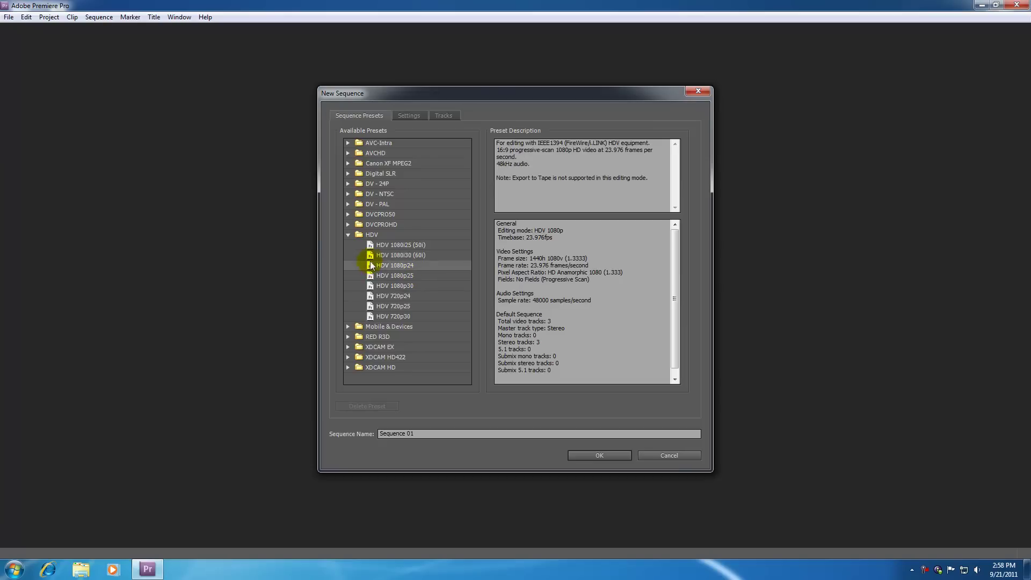
left_click(380, 256)
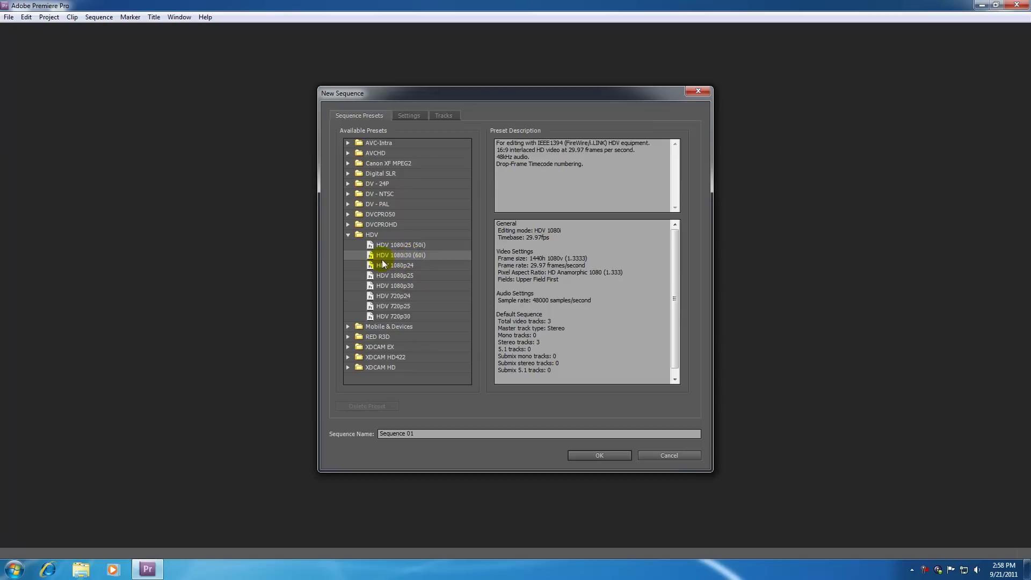
left_click(410, 116)
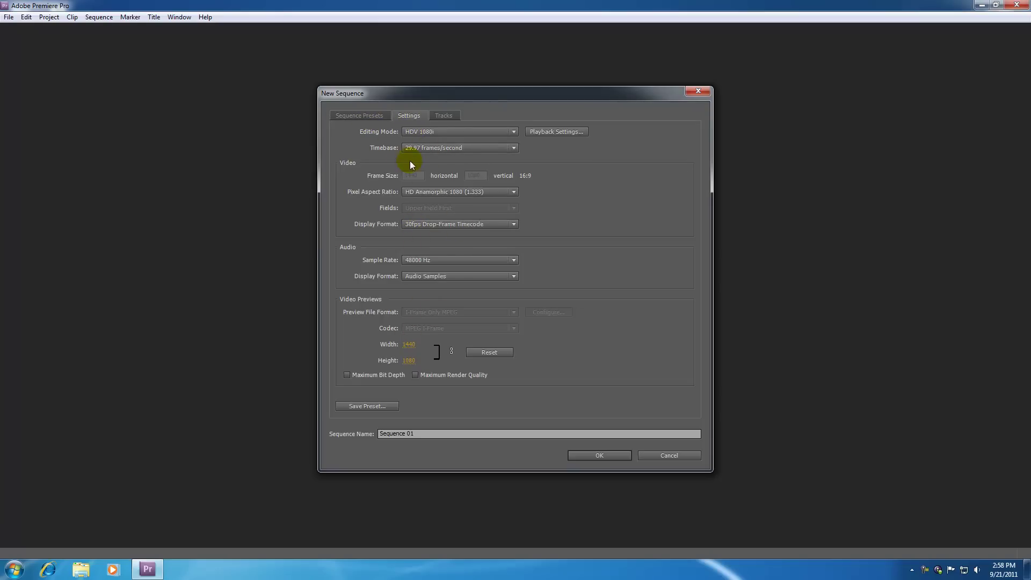
Step: Review the default tracks and create the sequence with the name Sequence 01
left_click(453, 117)
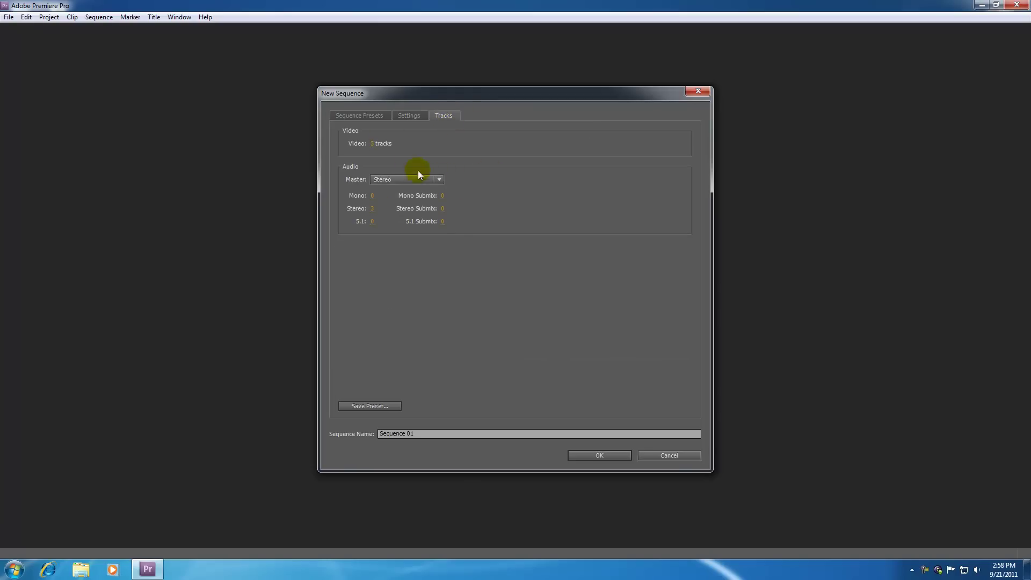
left_click(357, 115)
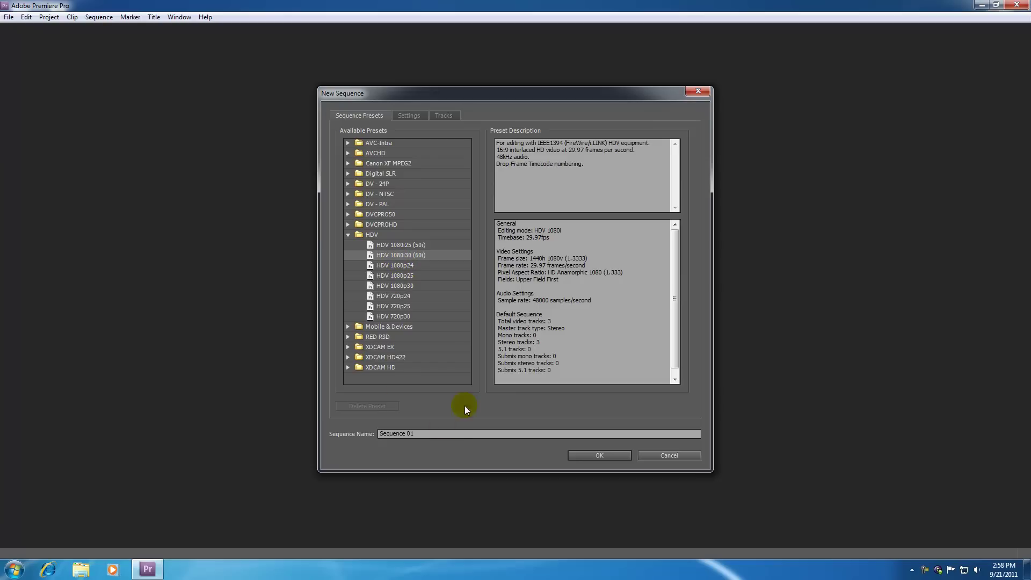
left_click(423, 433)
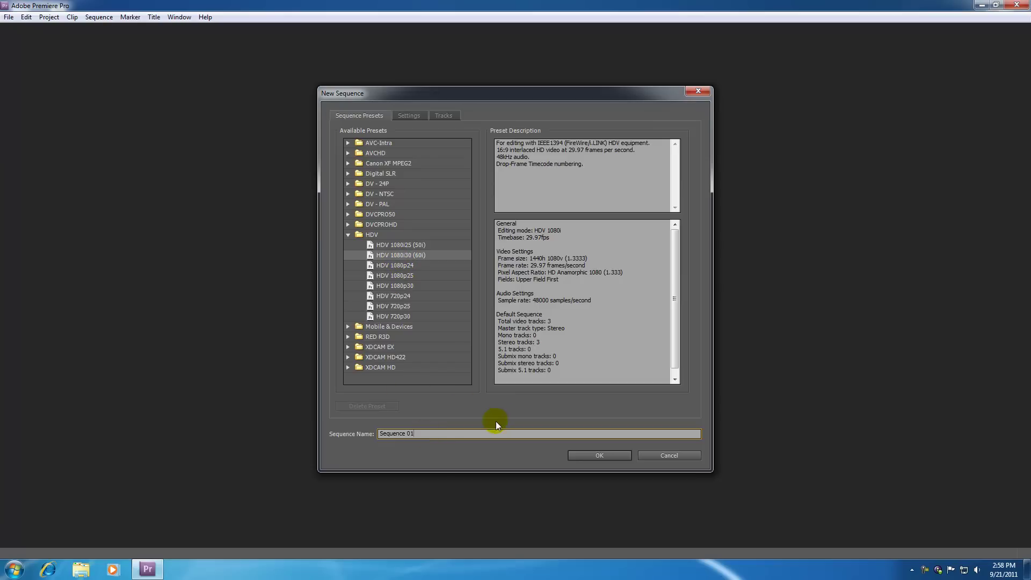
double_click(413, 433)
left_click(424, 433)
left_click(598, 455)
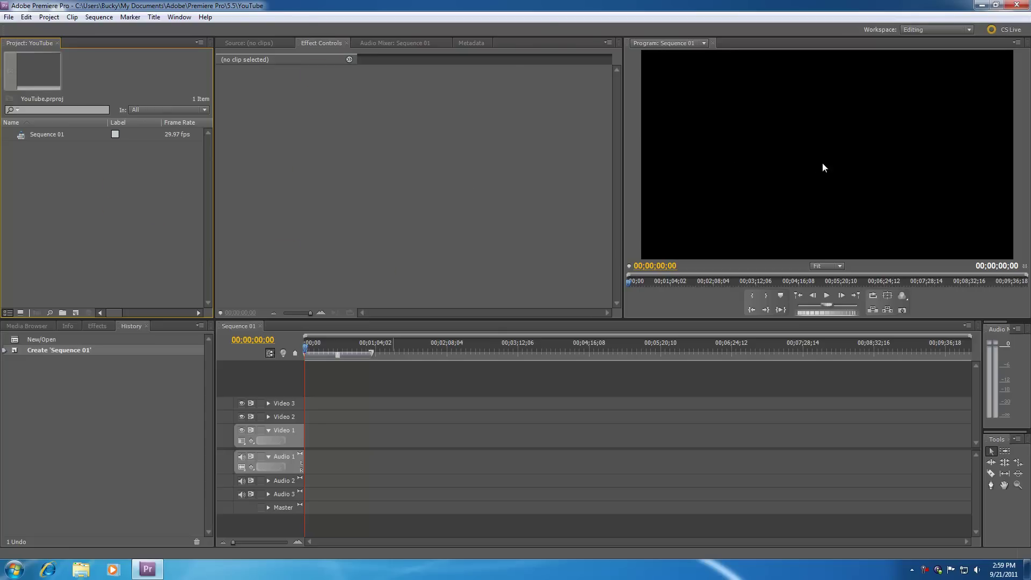
Step: Save the YouTube project with File > Save
left_click(658, 394)
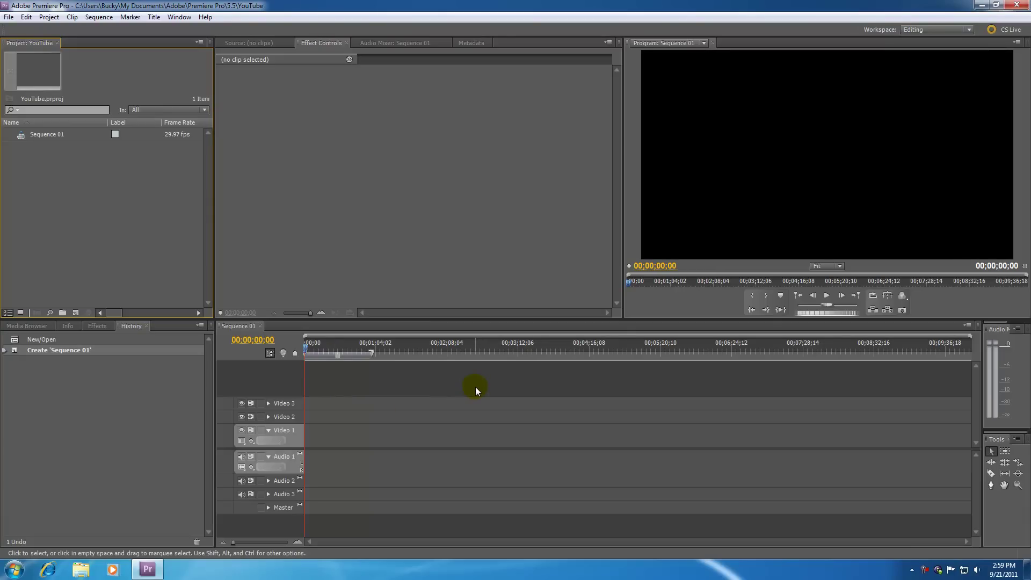
left_click(9, 17)
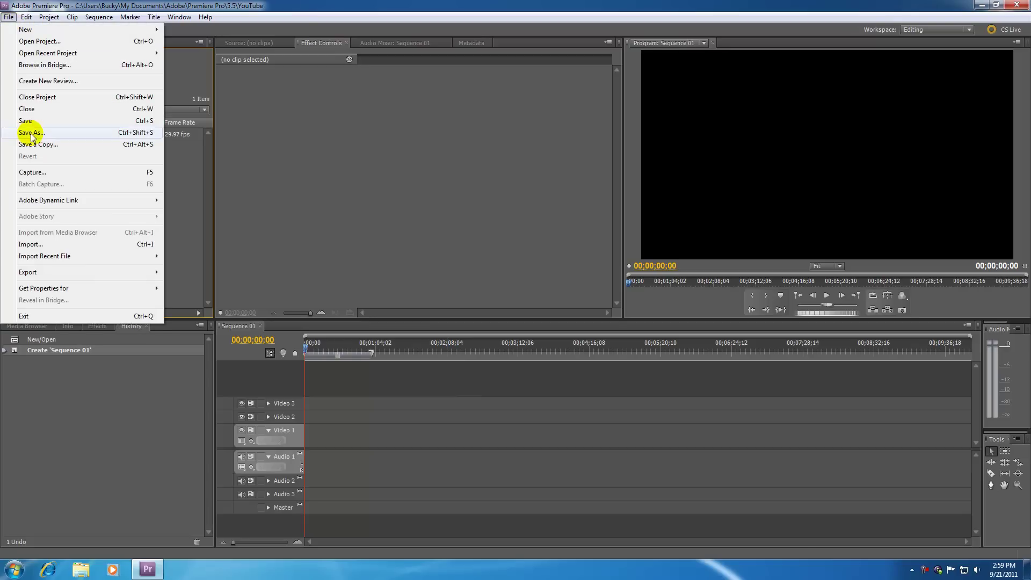
left_click(30, 125)
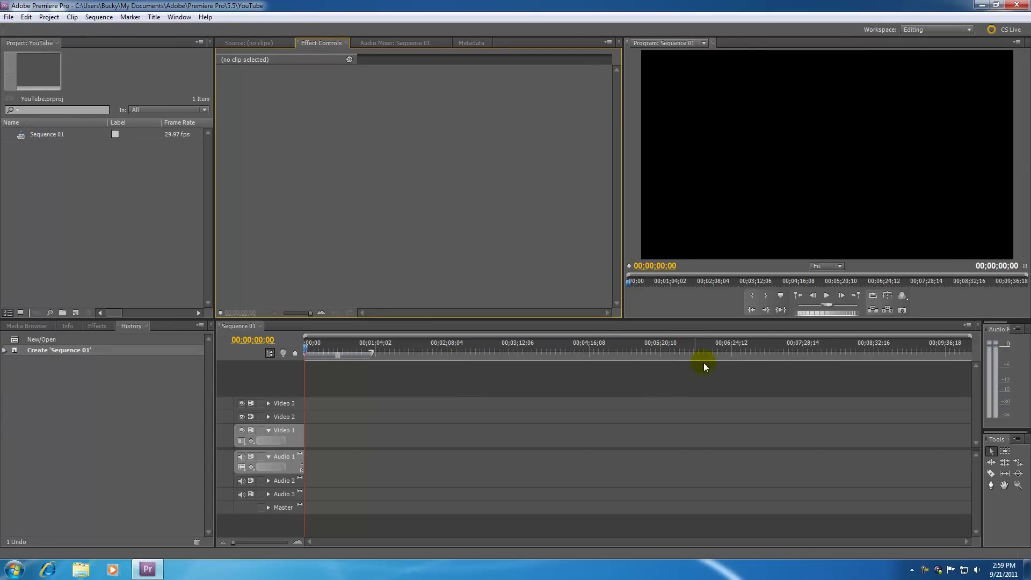
right_click(940, 570)
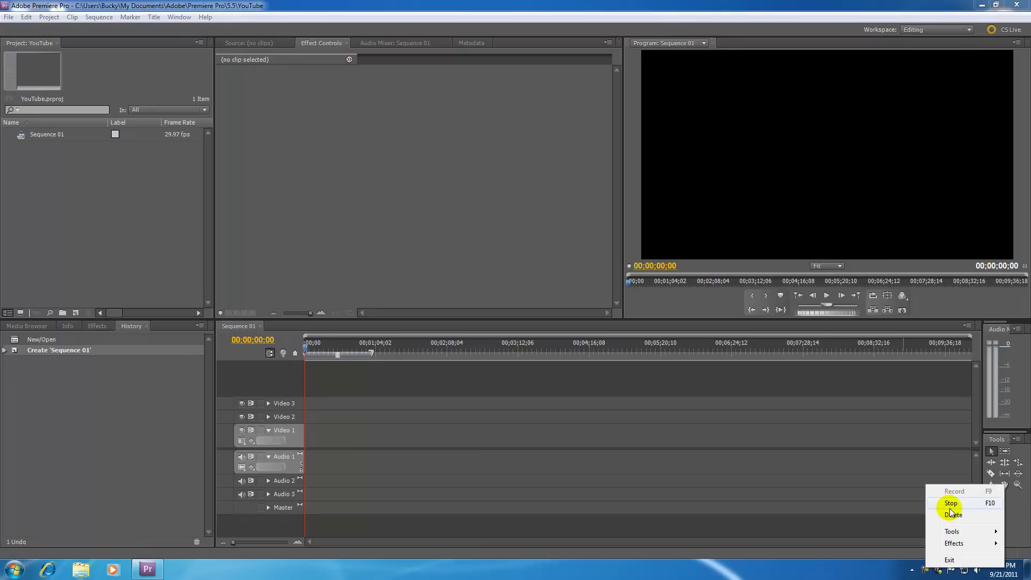